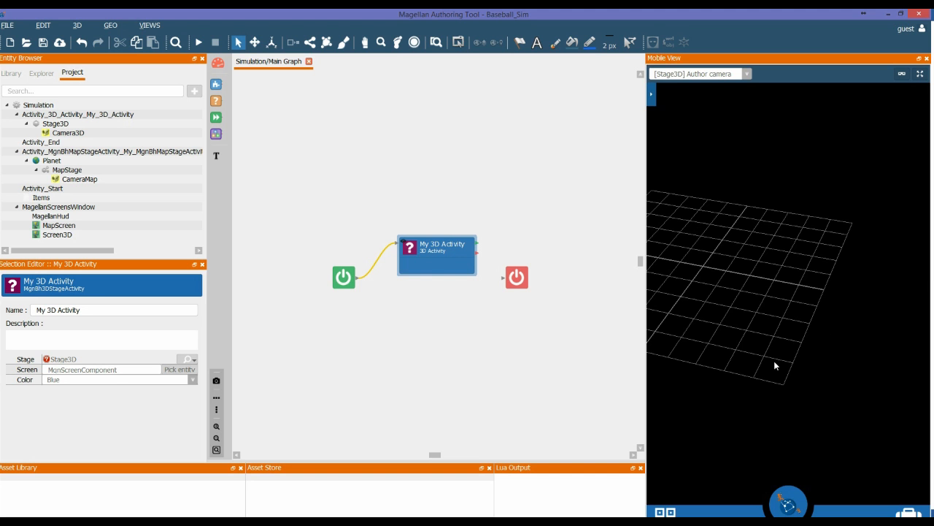
Import Baseball_Pitch_A.3DS, Crowd_Wall.3DS, the Landscape_Cylinder model and baseball.3DS from the Training models folder into the Asset Library.
middle_click_drag(774, 360, 861, 398)
left_click_drag(933, 110, 424, 76)
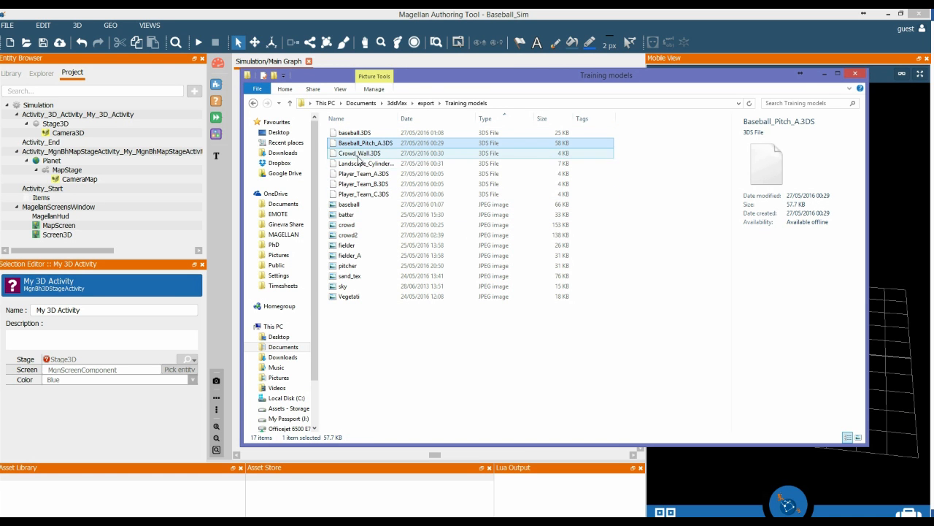
left_click_drag(362, 144, 35, 502)
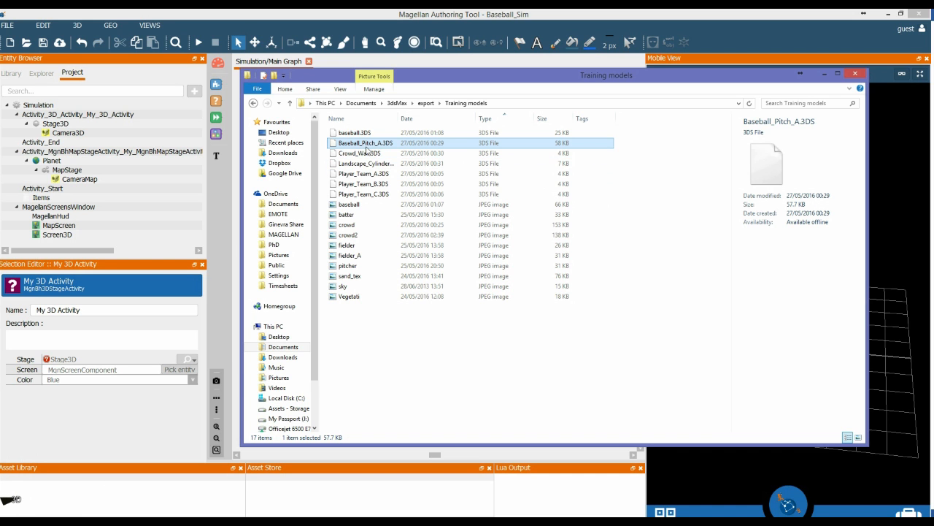
left_click_drag(360, 154, 73, 506)
left_click_drag(355, 170, 127, 501)
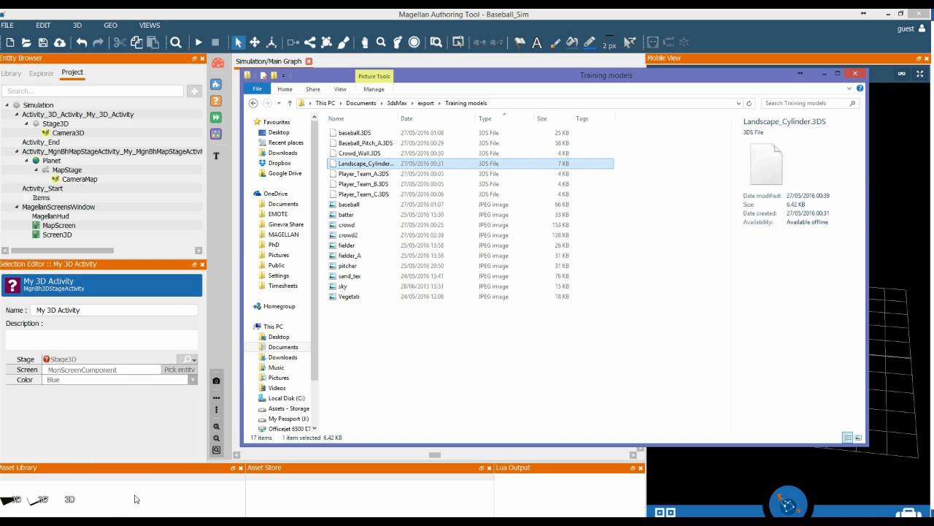
left_click_drag(355, 134, 128, 504)
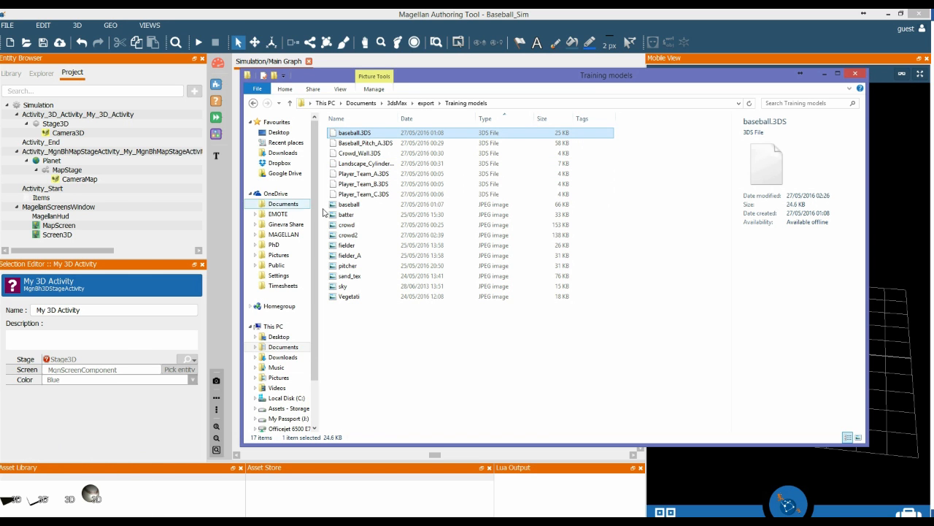
Import Player_Team_A.3DS and Player_Team_B.3DS into the Asset Library and put the file window away.
left_click(365, 176)
left_click_drag(374, 176, 148, 503)
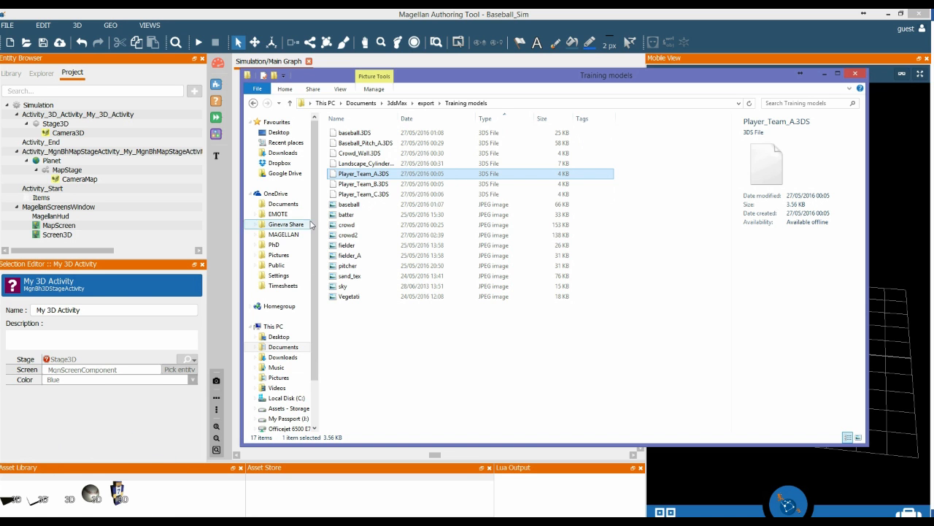
left_click(386, 186)
left_click_drag(413, 188, 182, 506)
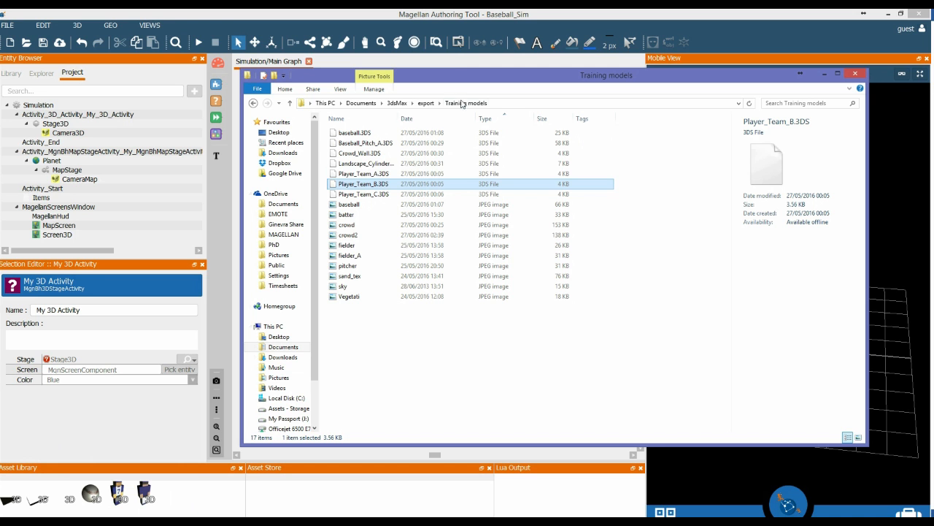
left_click(825, 74)
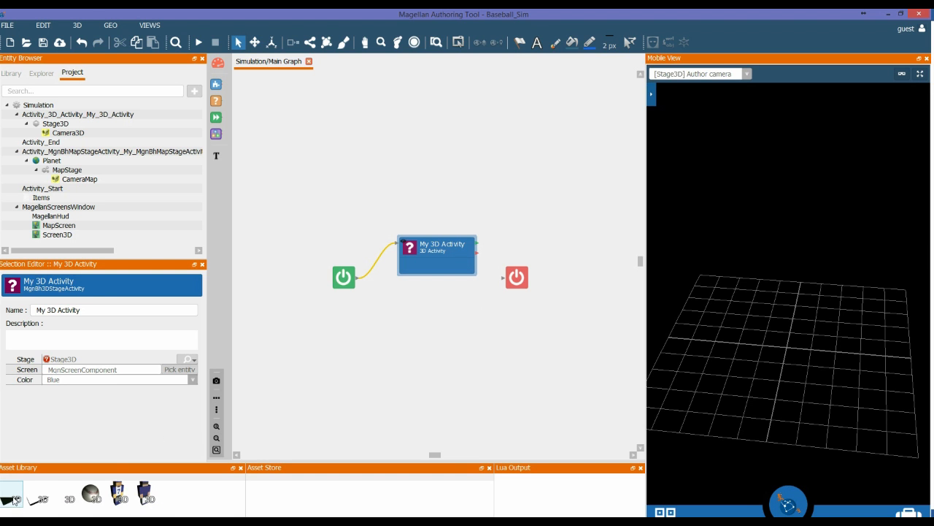
Place the baseball pitch asset at the centre of the stage grid as a 3D model.
left_click_drag(10, 499, 770, 340)
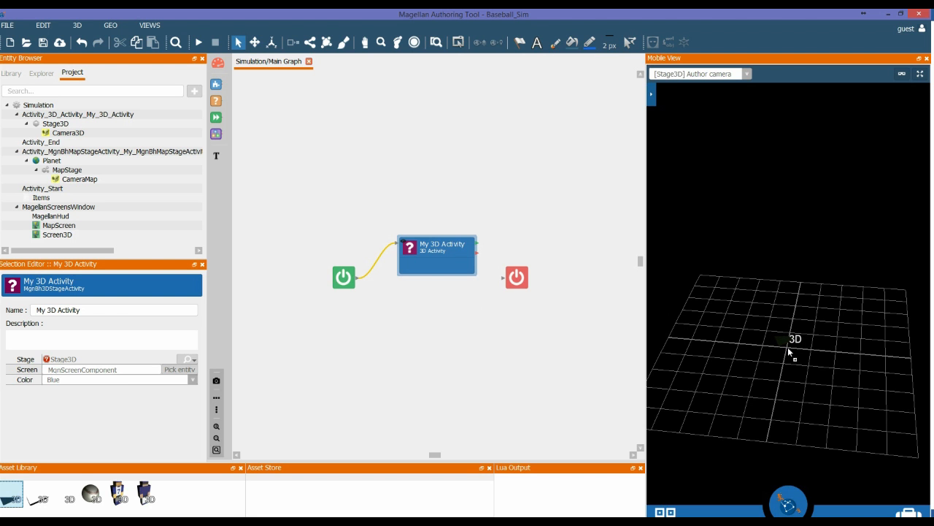
left_click_drag(787, 346, 788, 348)
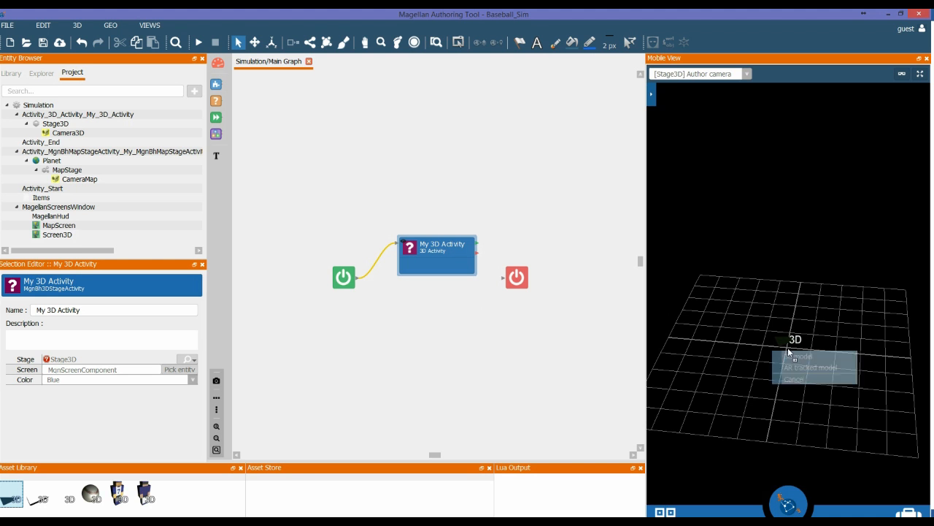
left_click(797, 357)
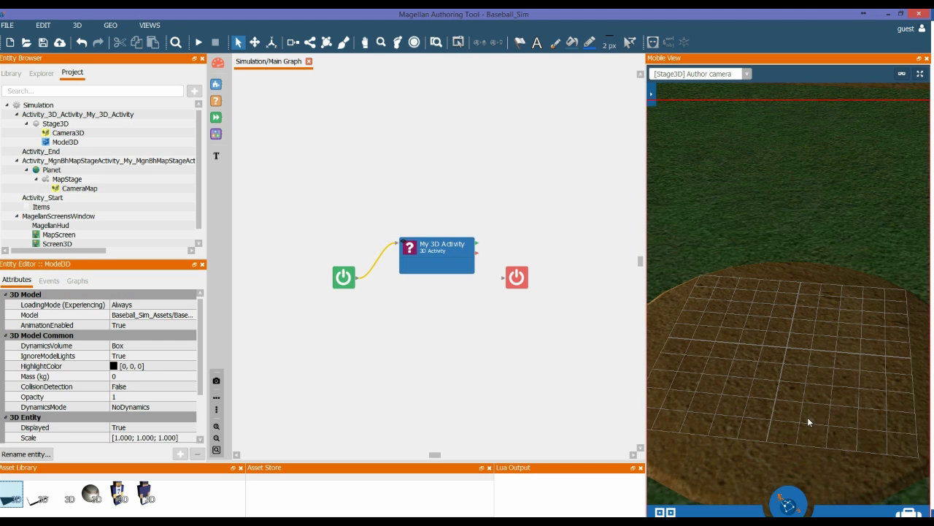
Add the crowd wall asset to the stage as a 3D model at the centre of the grid.
scroll(796, 412, "down", 5)
scroll(793, 335, "down", 2)
scroll(793, 338, "up", 3)
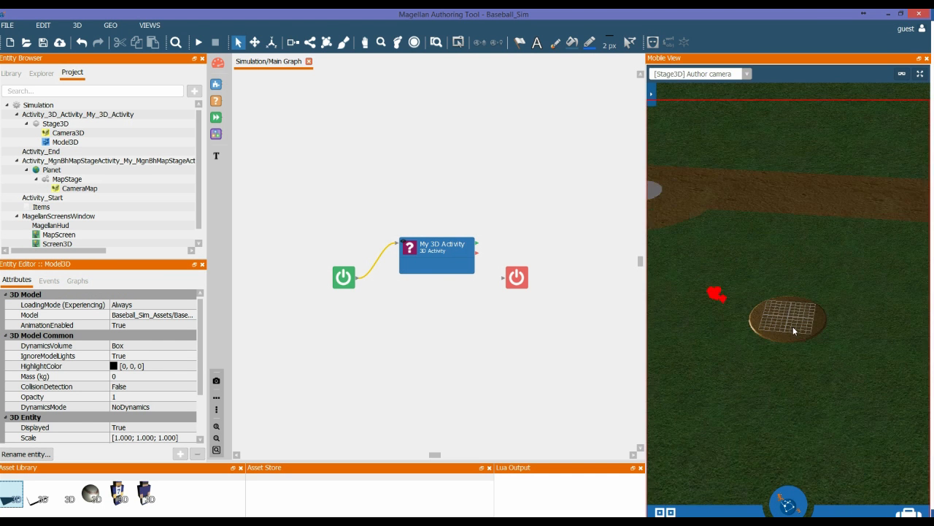
scroll(792, 333, "up", 2)
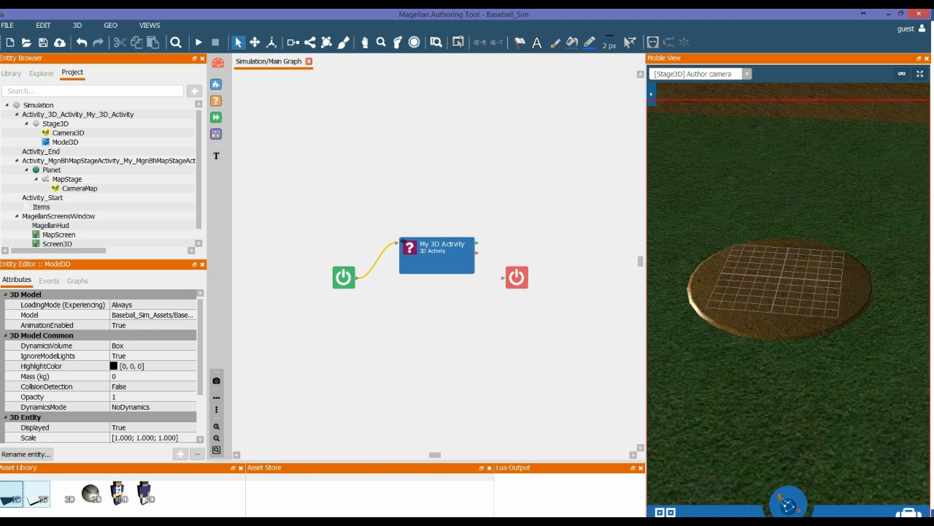
left_click(42, 499)
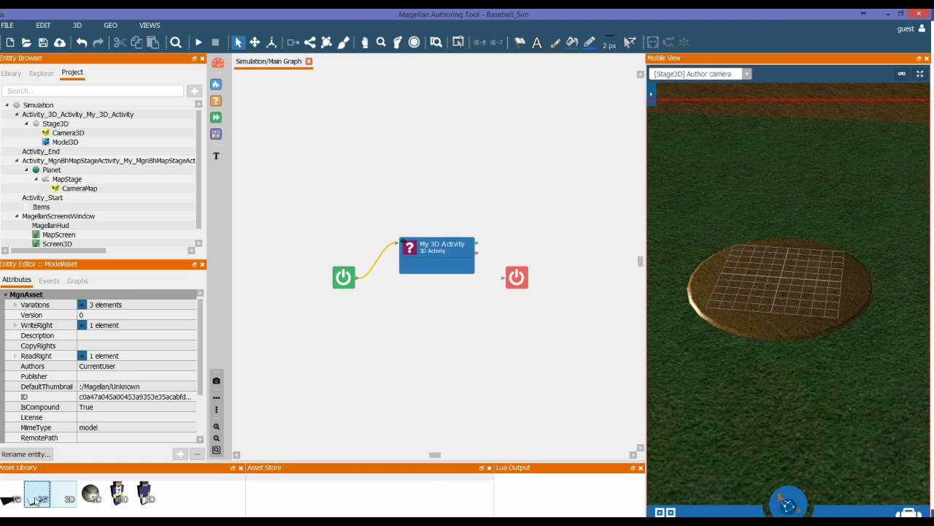
left_click_drag(39, 499, 740, 314)
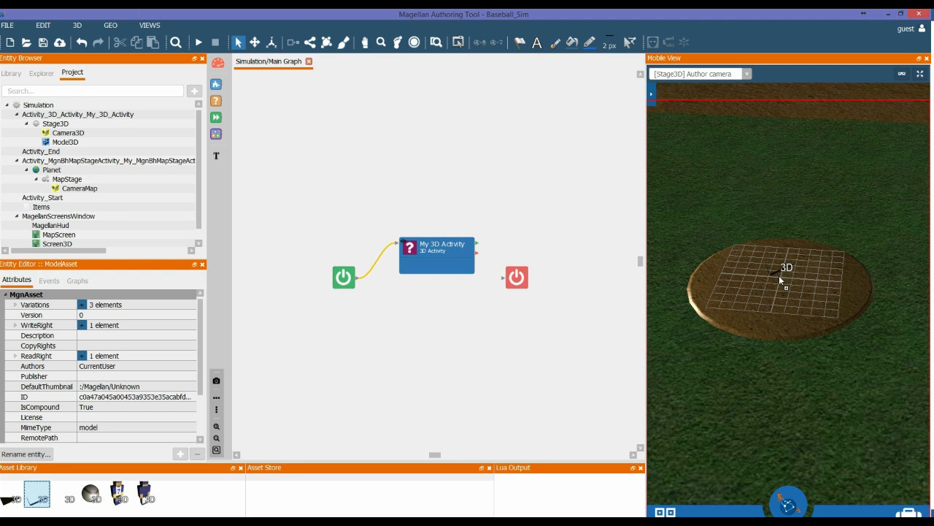
left_click_drag(782, 278, 782, 280)
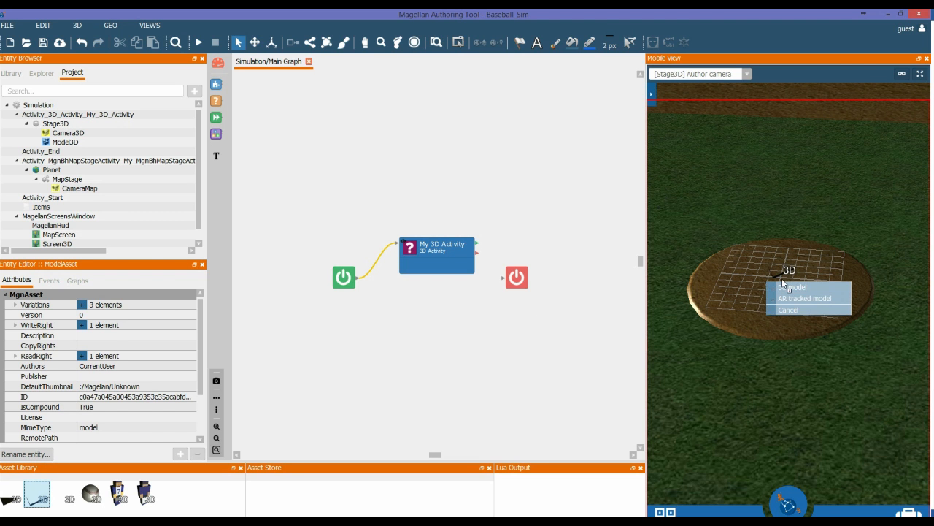
left_click(782, 287)
Add the landscape cylinder asset to the stage as a 3D model on the pitcher's mound.
middle_click_drag(800, 283, 752, 331)
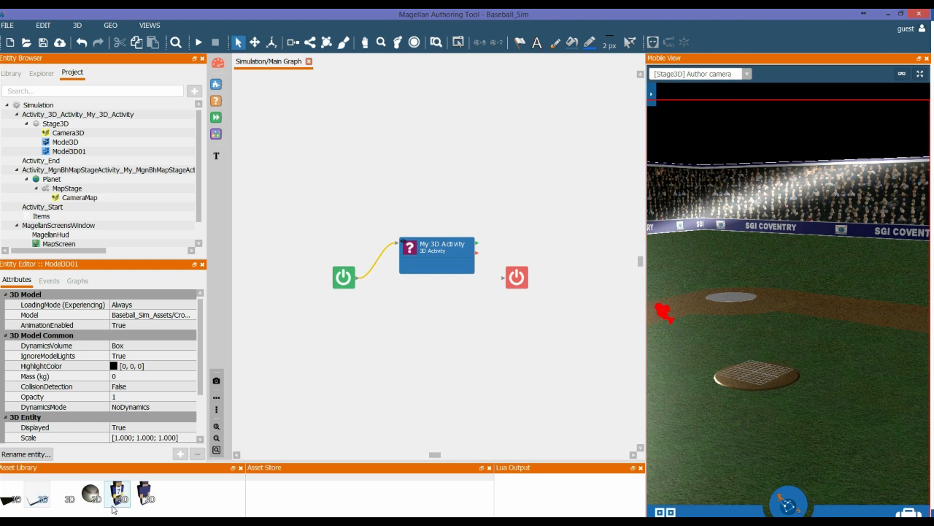
left_click_drag(64, 497, 764, 402)
left_click(769, 381)
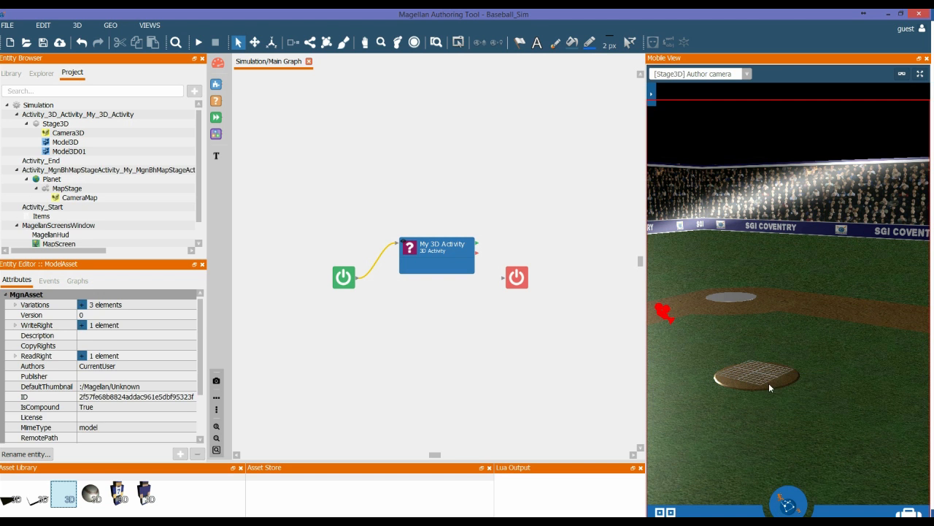
Place the baseball asset on the pitcher's mound as a 3D model.
middle_click_drag(771, 323, 800, 328)
scroll(793, 360, "down", 1)
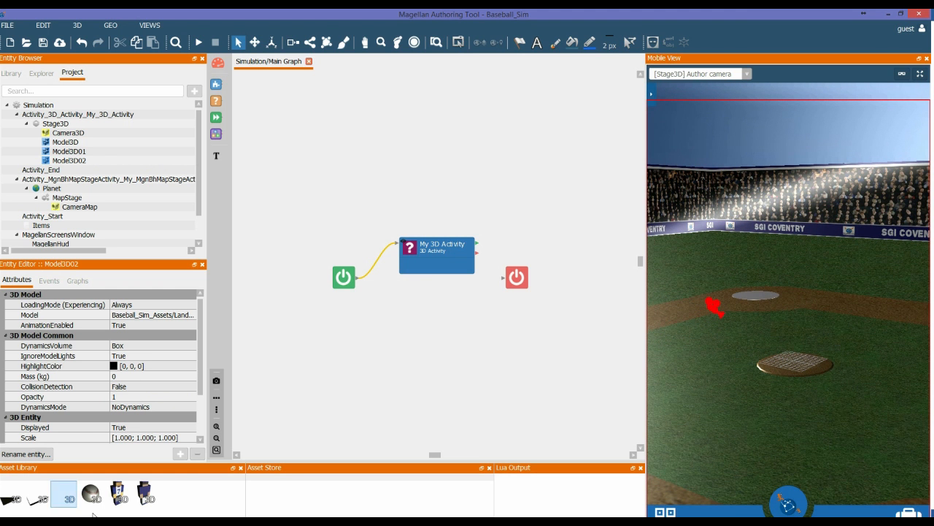
left_click_drag(90, 496, 778, 361)
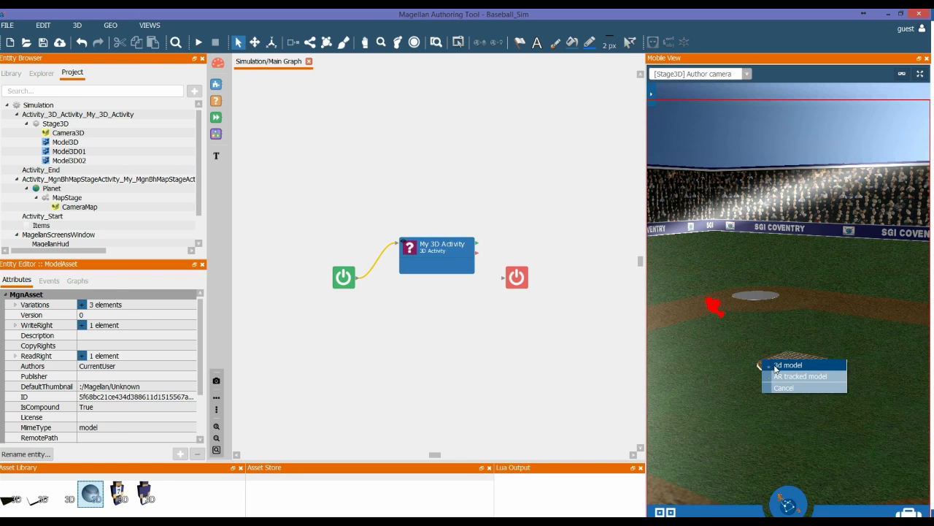
left_click(786, 382)
Place the Player_Team_A asset on the white home plate circle as a 3D model.
left_click(122, 501)
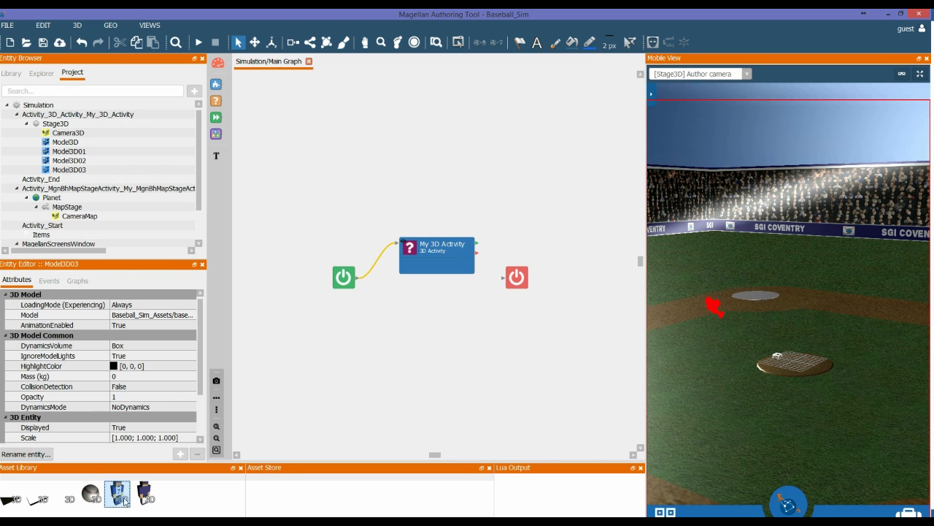
left_click_drag(123, 499, 757, 298)
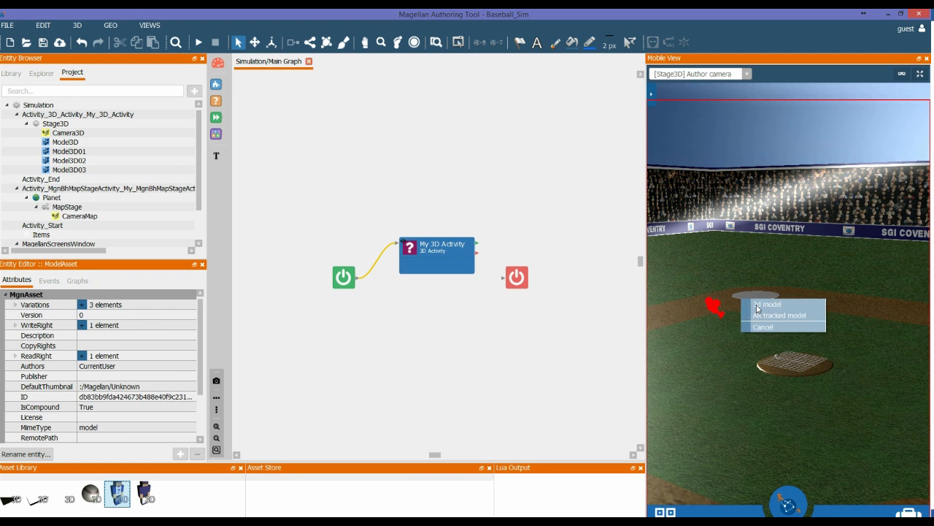
left_click(763, 305)
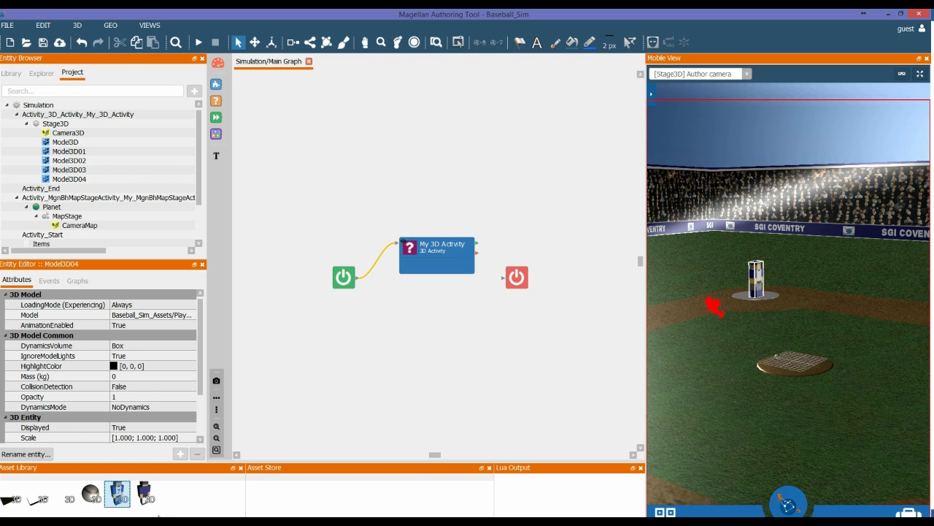
Place the Player_Team_B asset on the pitcher's mound as a 3D model.
left_click(148, 496)
left_click_drag(144, 495, 794, 367)
left_click(804, 371)
Place a second Player_Team_B model on the outfield grass behind the second base.
mouse_move(797, 450)
middle_mouse_down()
mouse_move(766, 386)
mouse_move(783, 446)
middle_mouse_up()
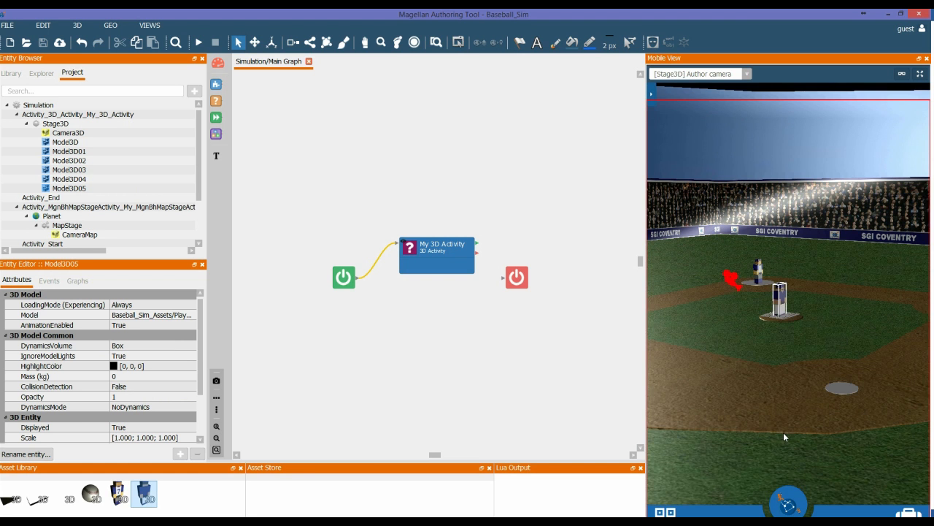
left_click_drag(144, 495, 790, 434)
left_click(803, 438)
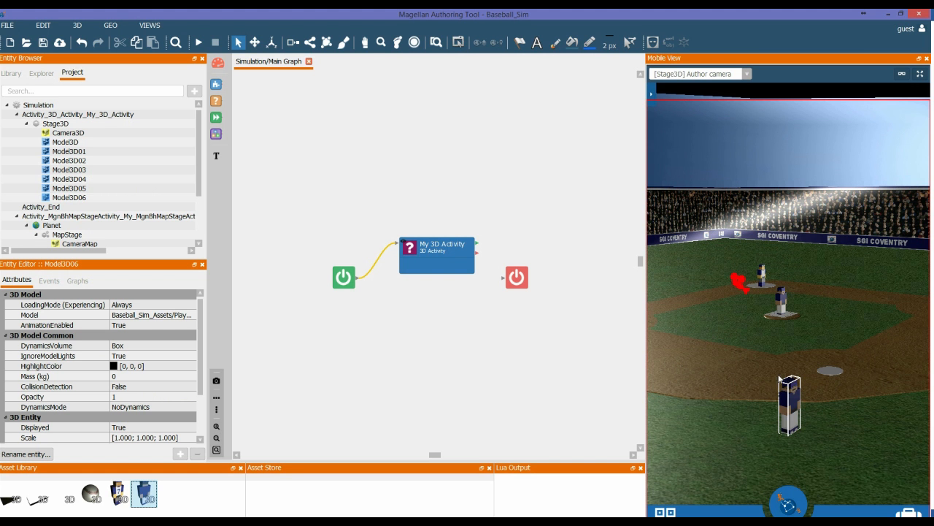
middle_click_drag(759, 373, 898, 428)
middle_click_drag(861, 385, 809, 419)
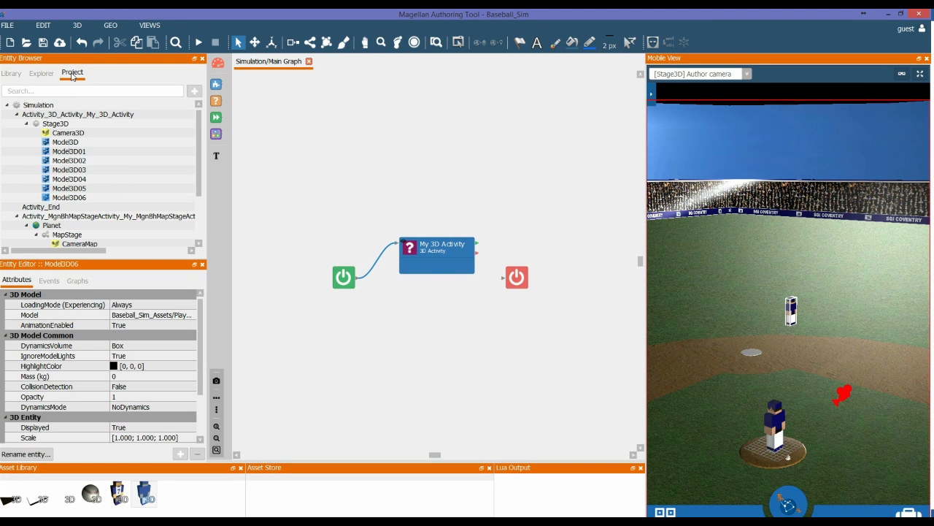
Search the entity library for "light" and add an AmbientLight to the stage near the outfield player.
left_click(11, 76)
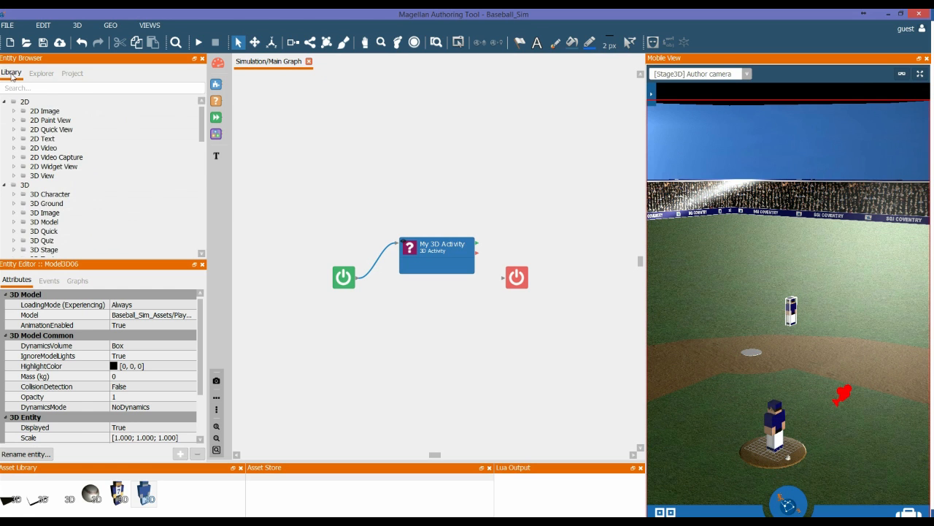
type("lig")
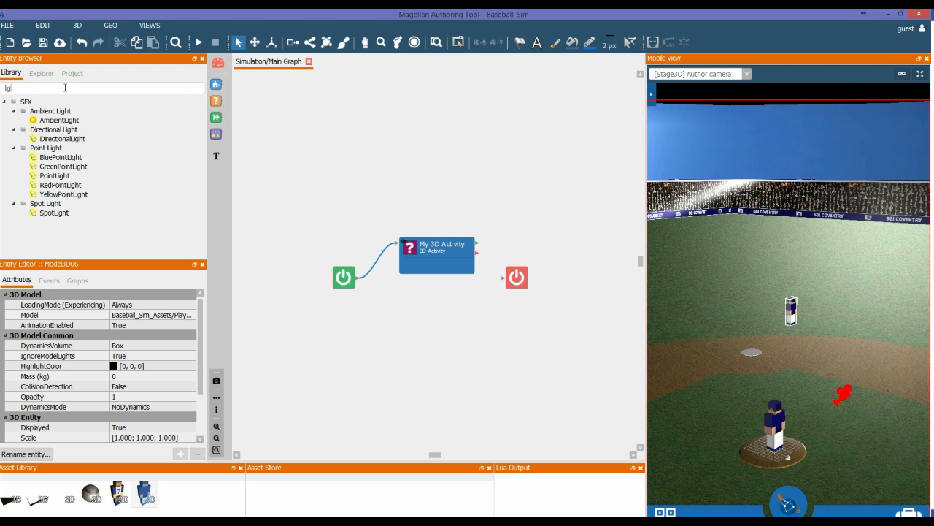
type("t")
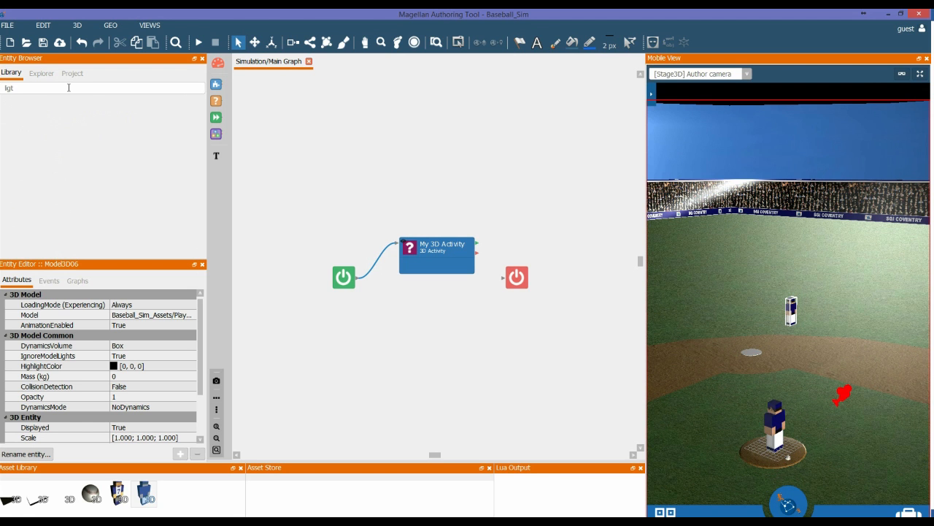
key("BackSpace")
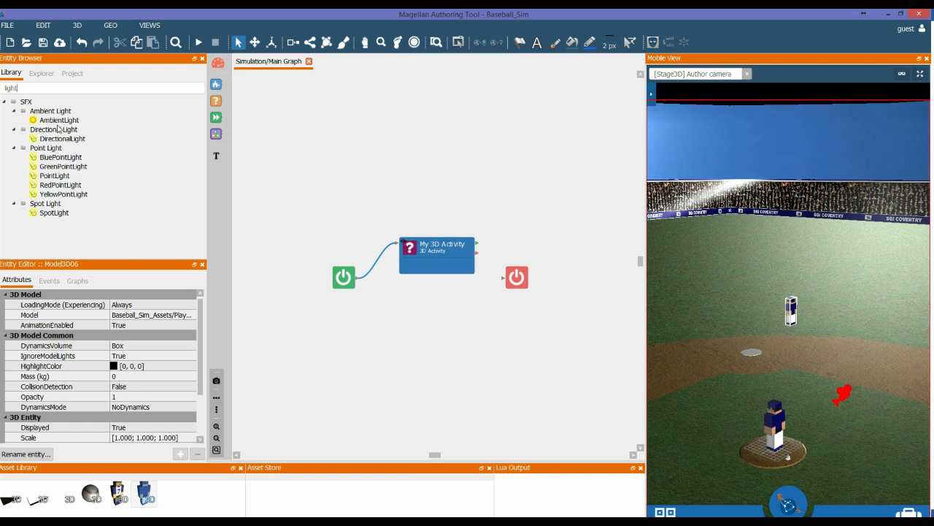
left_click_drag(87, 123, 782, 331)
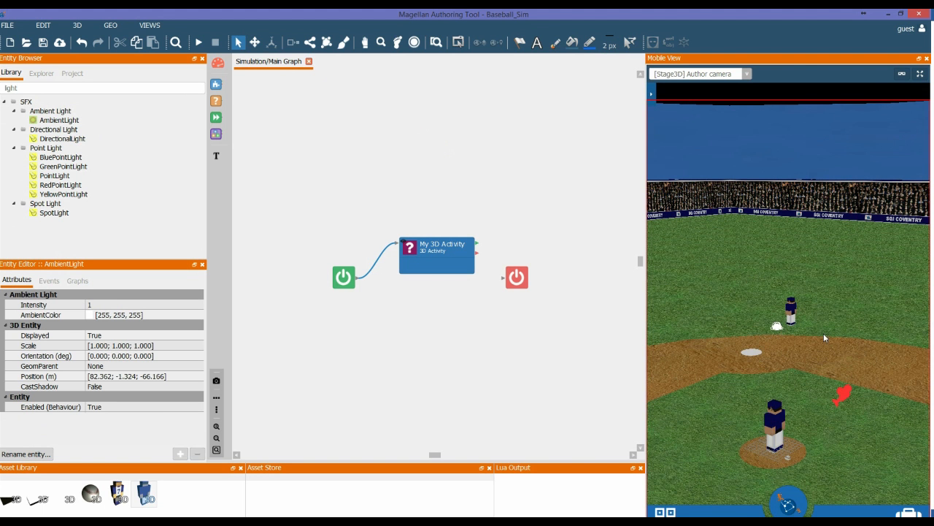
Move the ambient light vertically up above the field to a height of about 147 m.
scroll(788, 315, "down", 2)
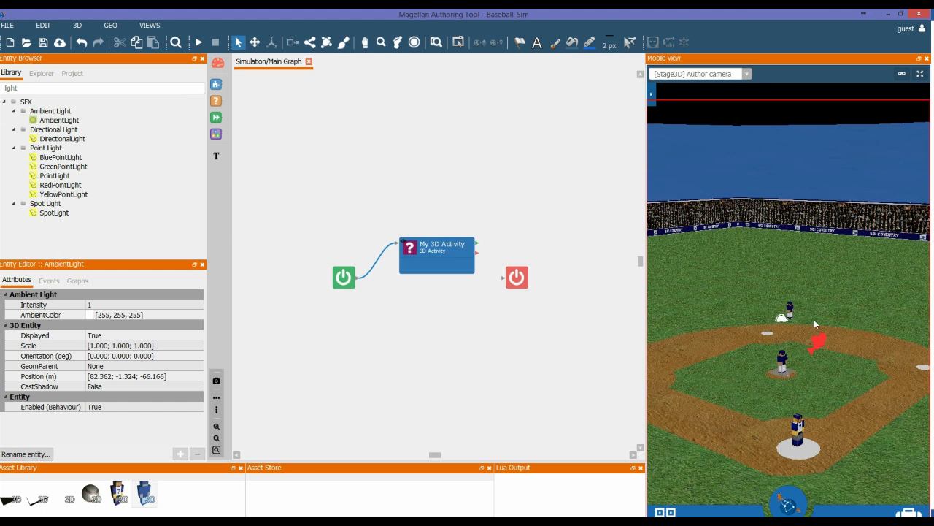
scroll(797, 320, "down", 2)
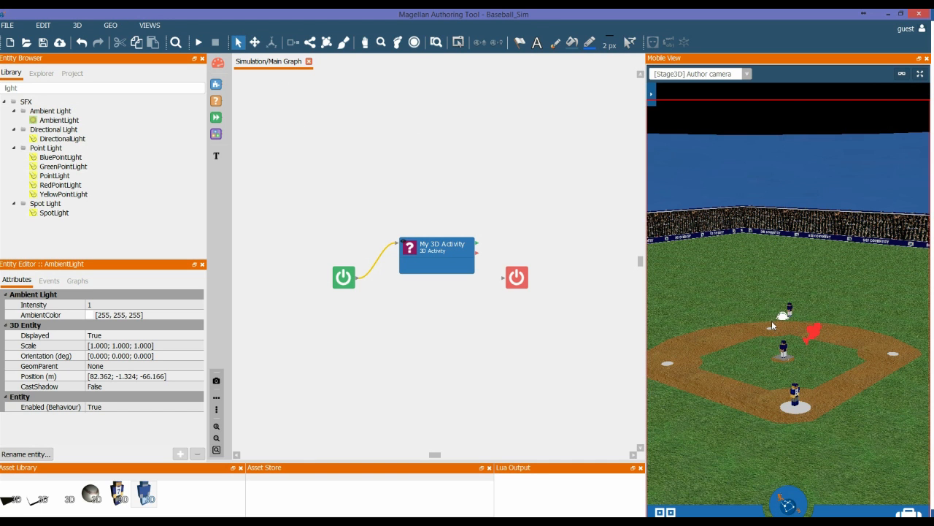
left_click(255, 43)
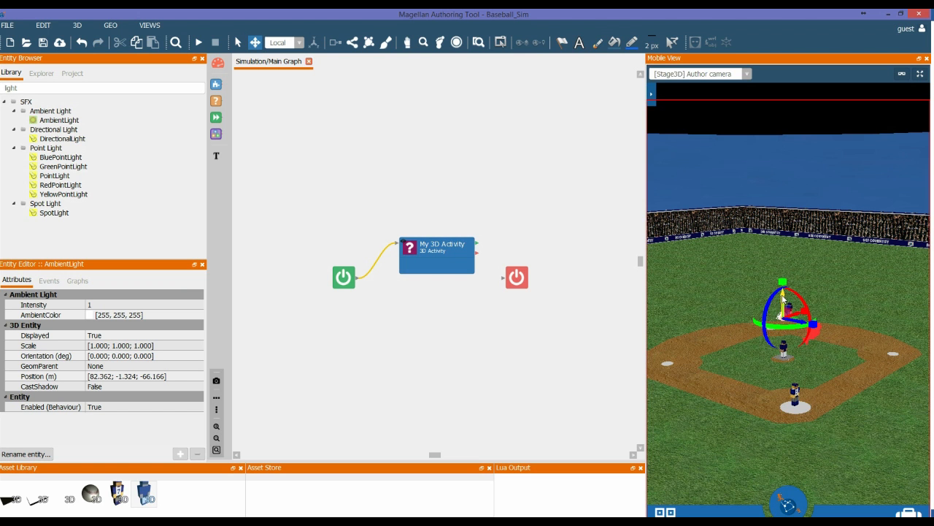
left_click_drag(783, 298, 781, 103)
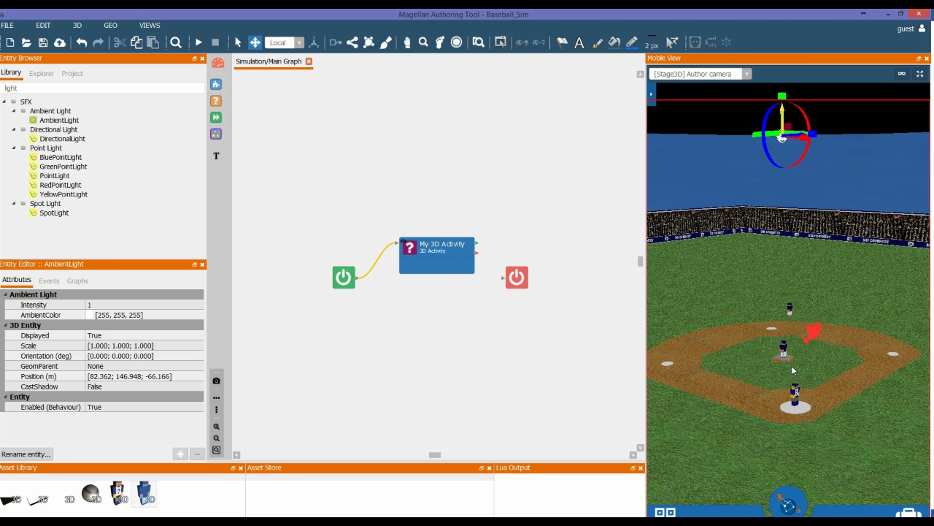